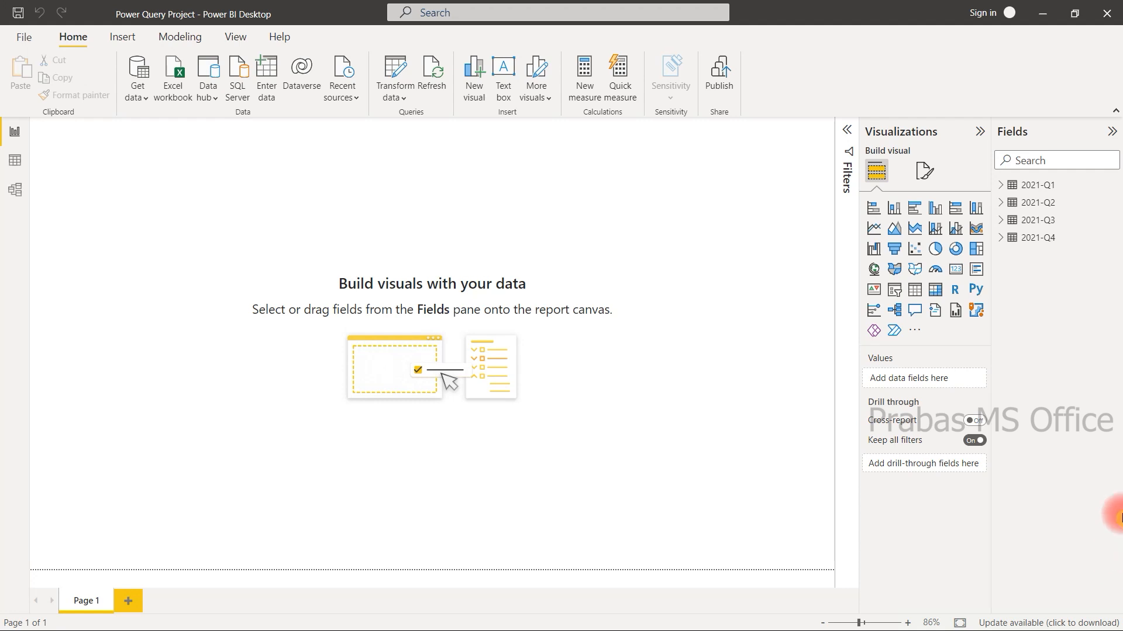
# Step: Open the 2021-Q1 table's query for editing in the Power Query Editor
pyautogui.rightClick(1038, 186)
pyautogui.click(983, 261)
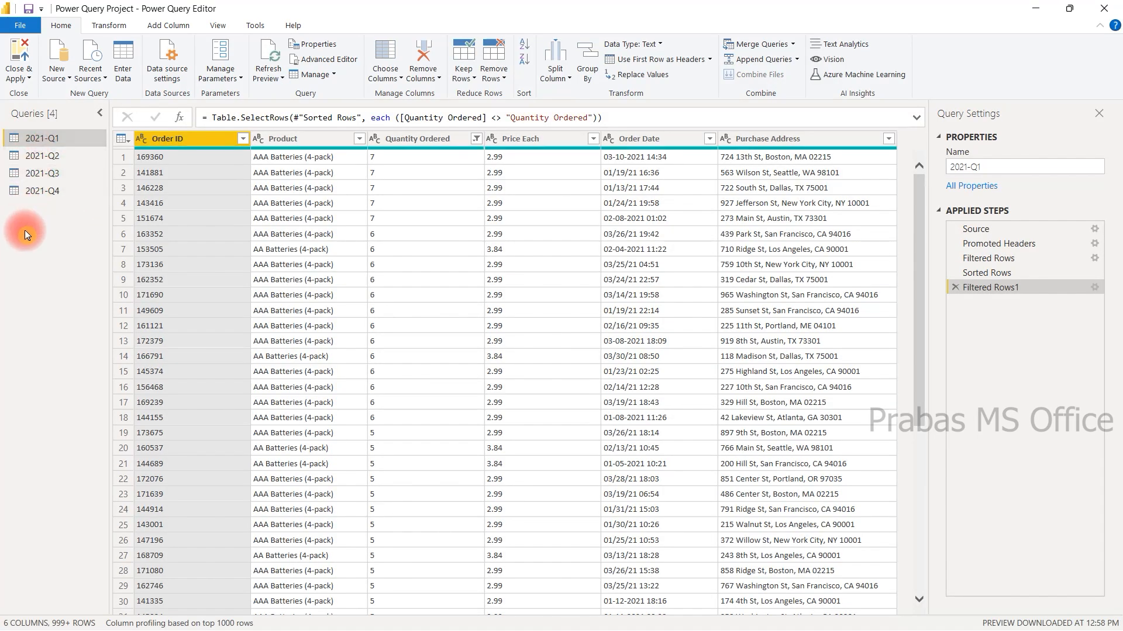
# Step: Look through the quarterly queries 2021-Q1 to 2021-Q4 and compare their columns and rows
pyautogui.click(41, 155)
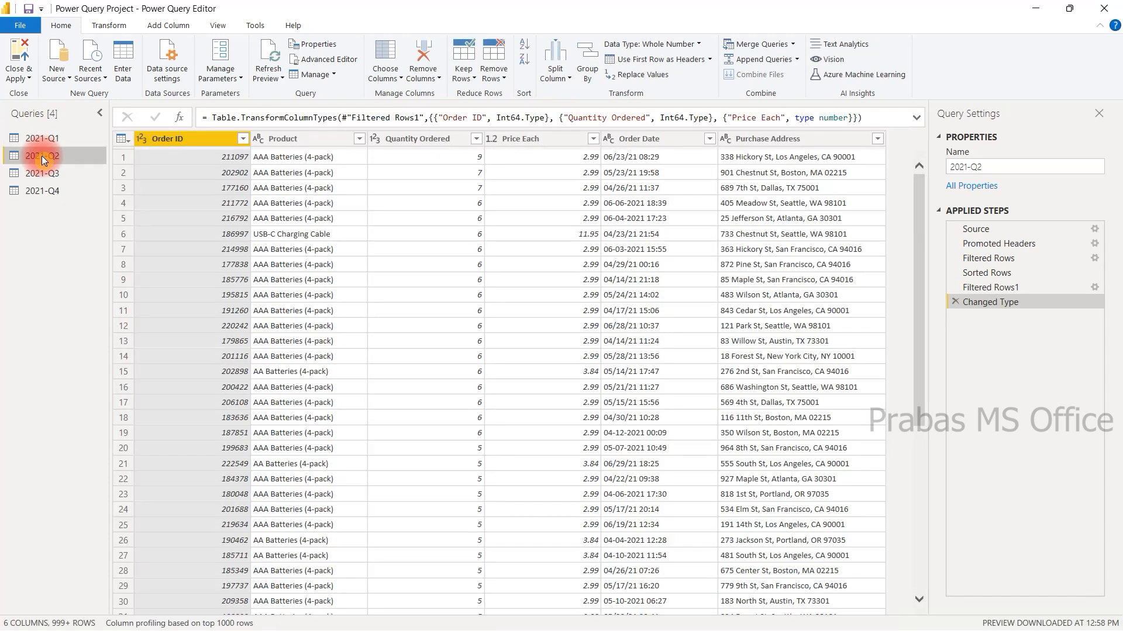
pyautogui.click(55, 192)
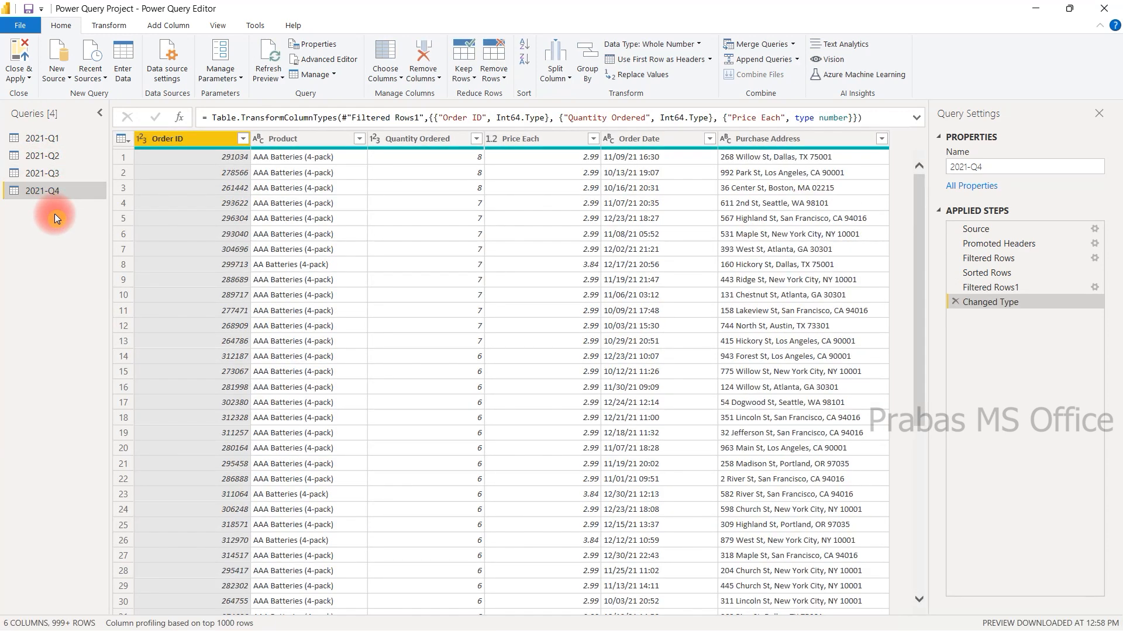
pyautogui.click(45, 140)
pyautogui.click(52, 160)
pyautogui.click(53, 169)
pyautogui.click(55, 191)
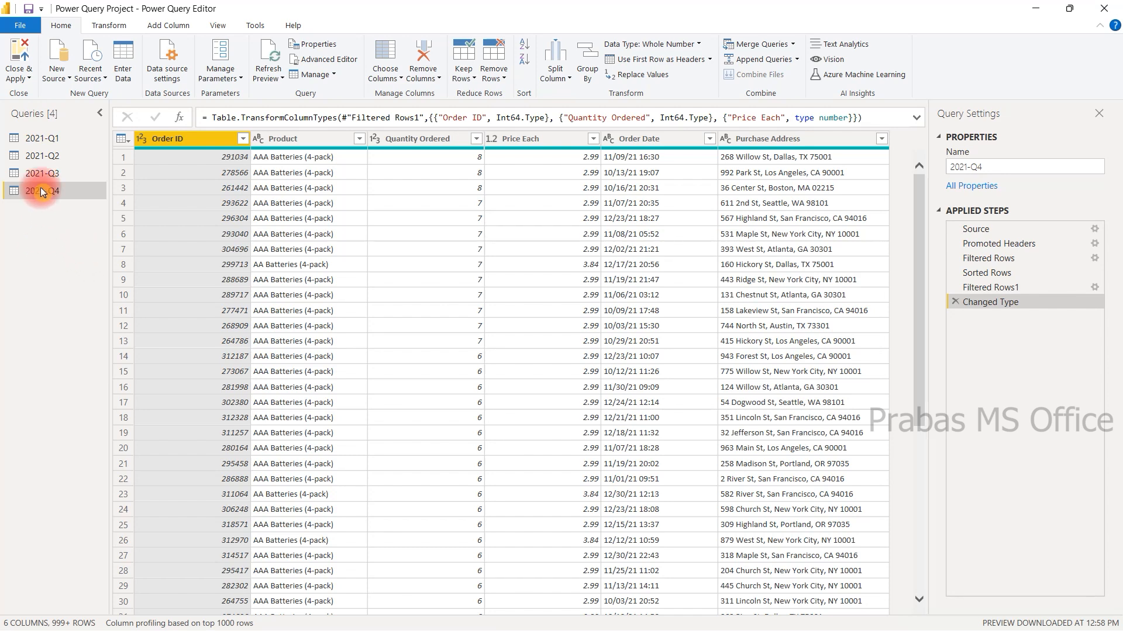
pyautogui.moveTo(36, 191); pyautogui.dragTo(43, 218)
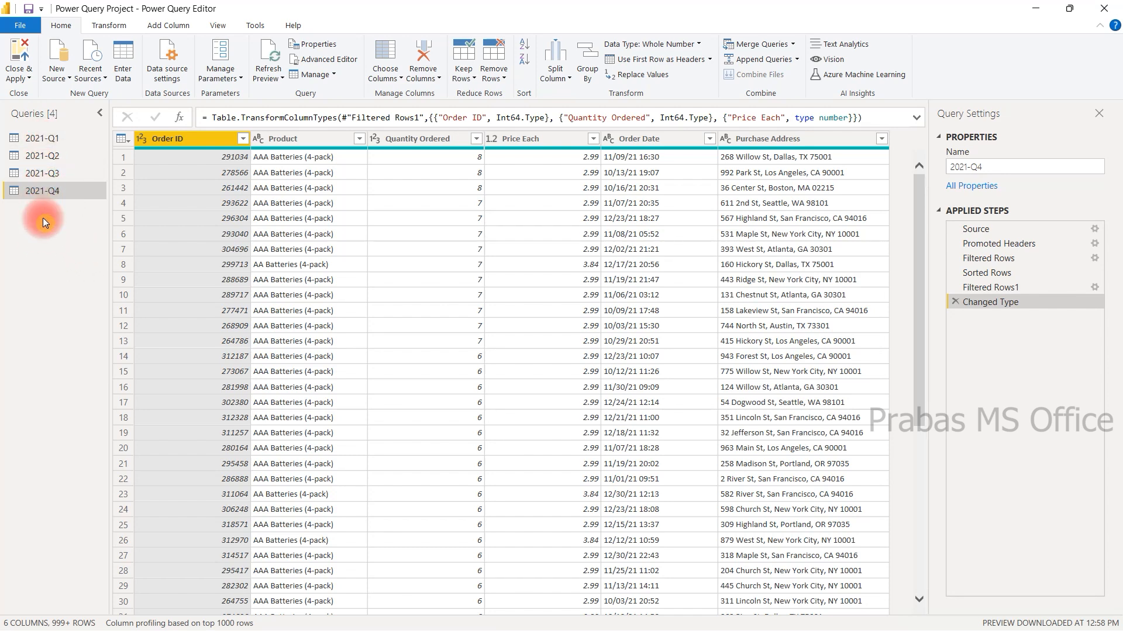
pyautogui.click(47, 141)
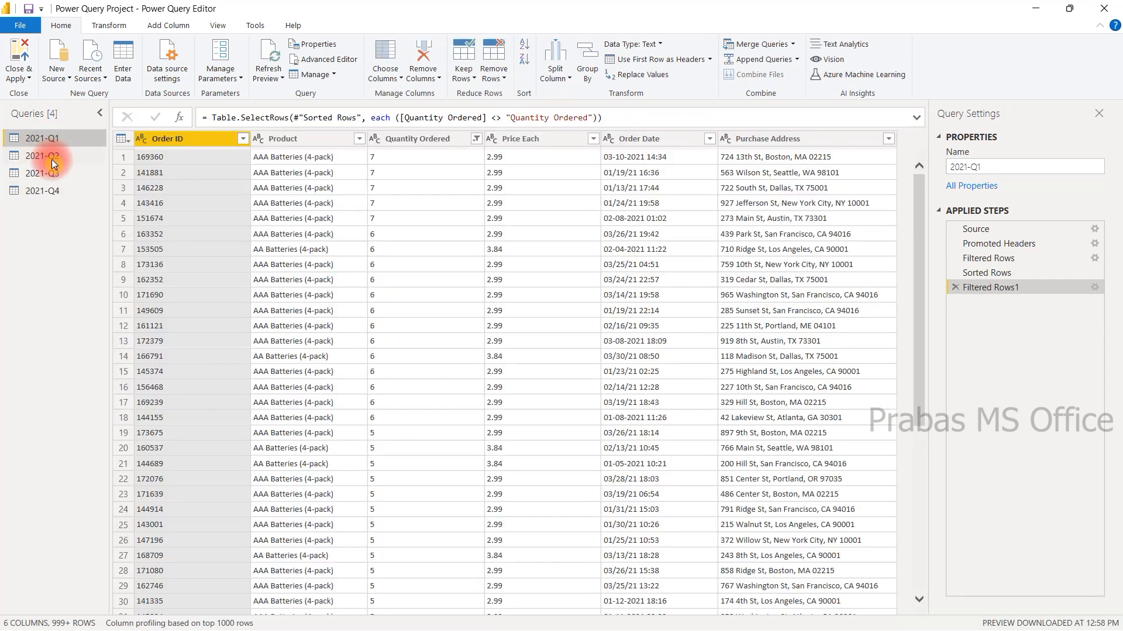
pyautogui.click(51, 158)
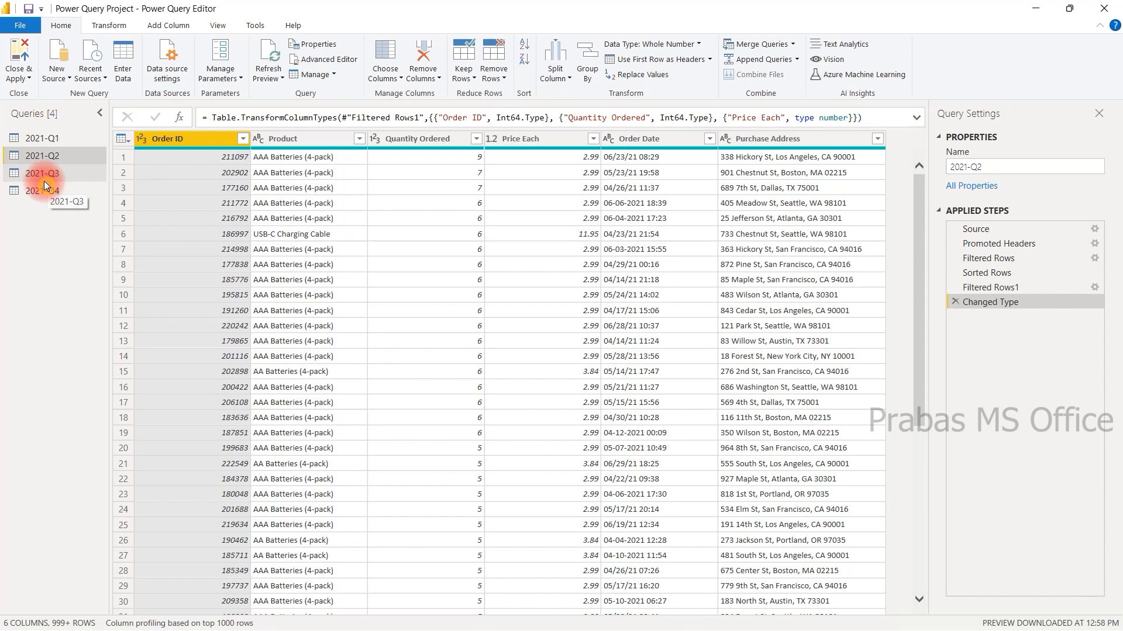
pyautogui.click(42, 139)
pyautogui.click(53, 155)
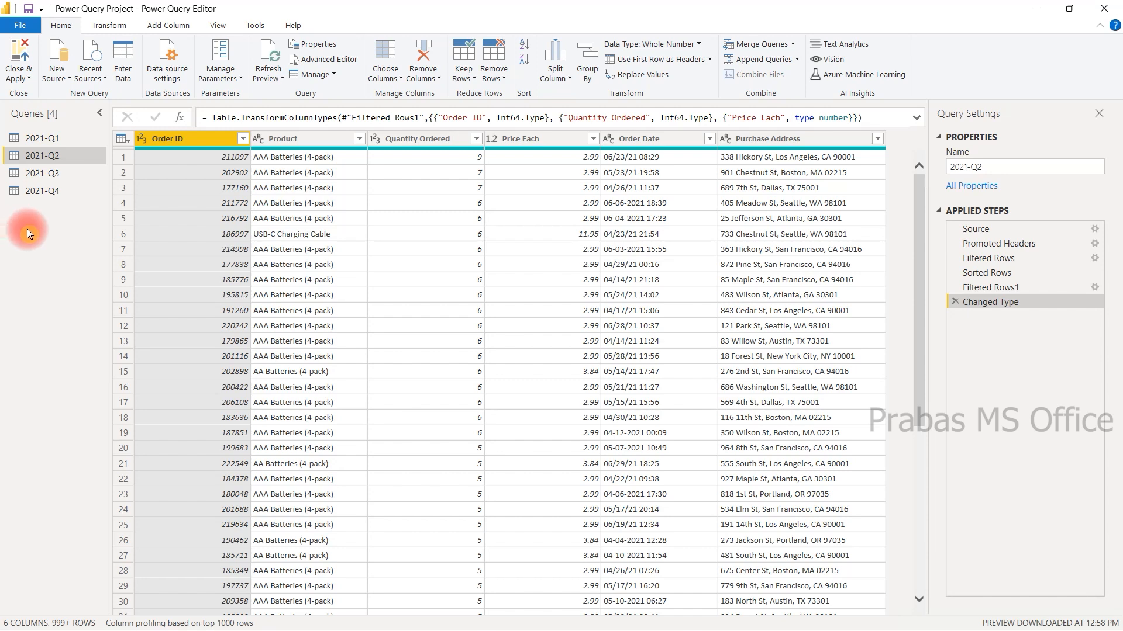
# Step: Append two tables as a new query, with 2021-Q1 as the first table and 2021-Q2 as the second
pyautogui.click(46, 142)
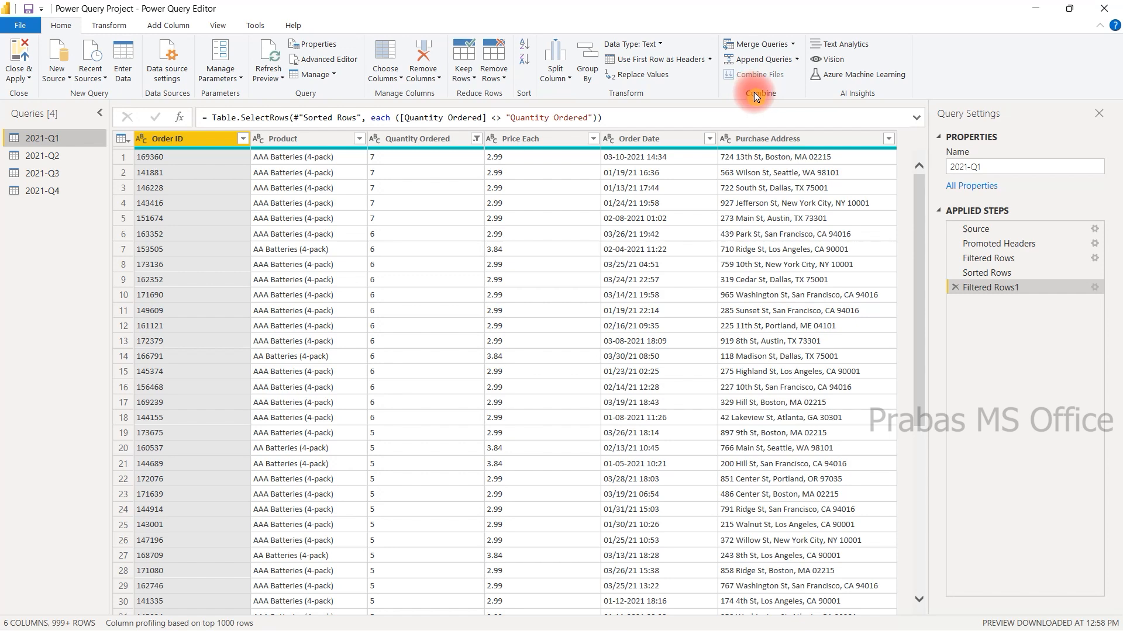
pyautogui.click(797, 61)
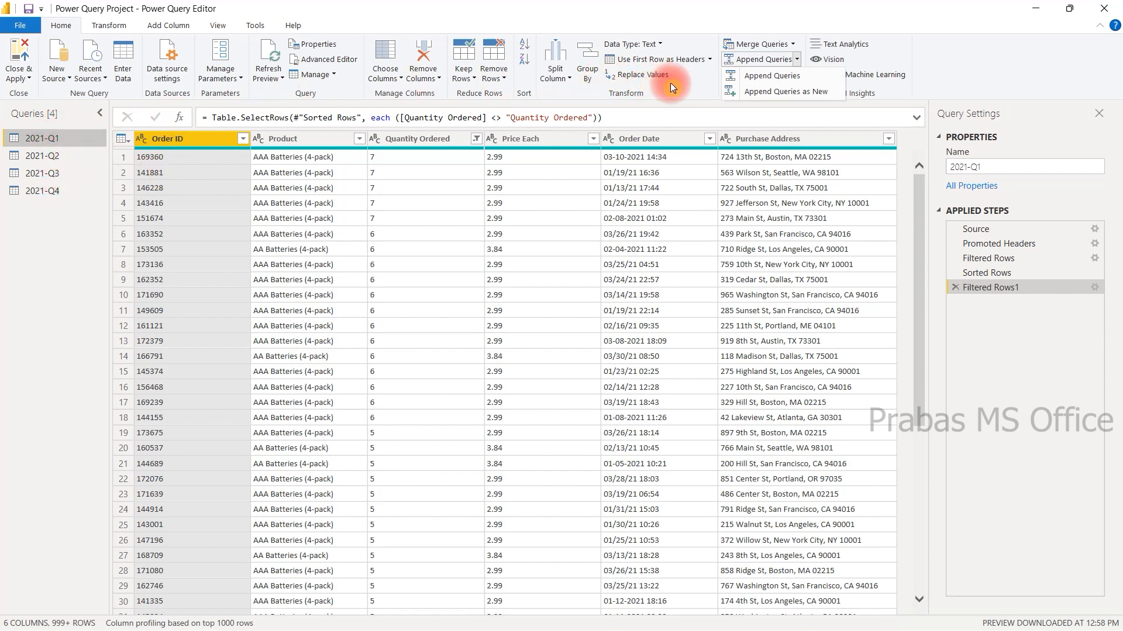
pyautogui.click(750, 97)
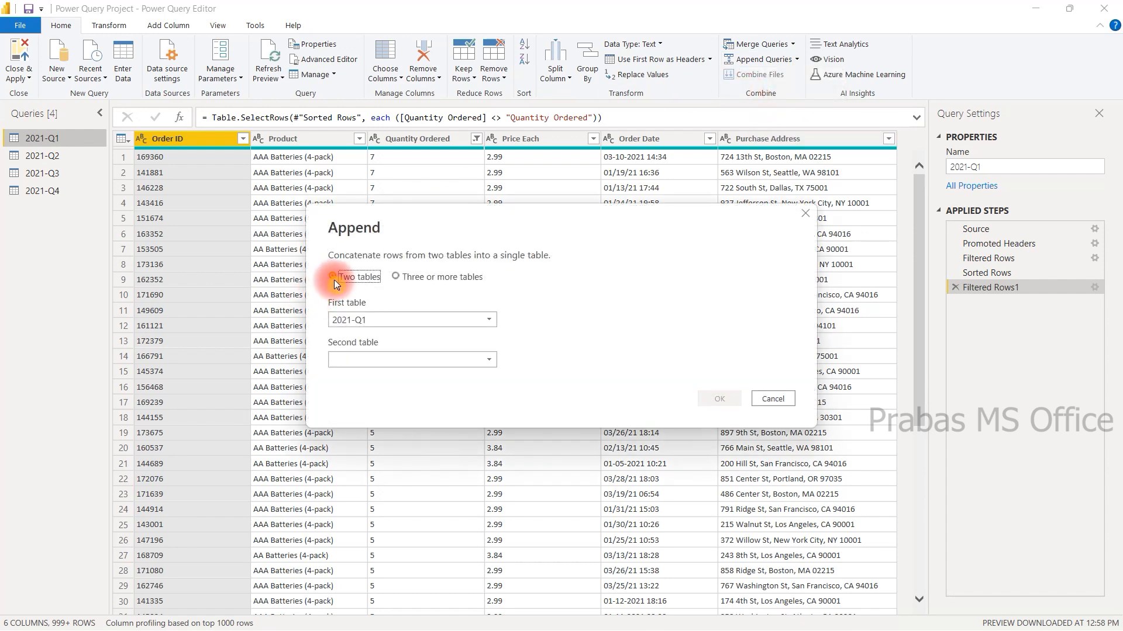
pyautogui.click(395, 276)
pyautogui.click(370, 278)
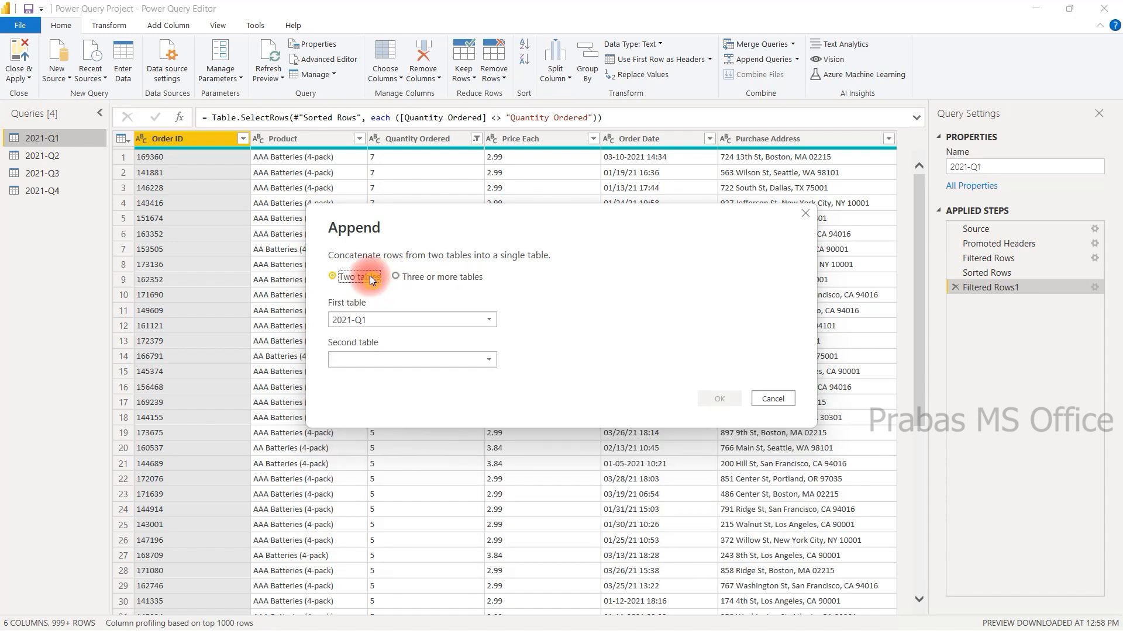
pyautogui.click(350, 321)
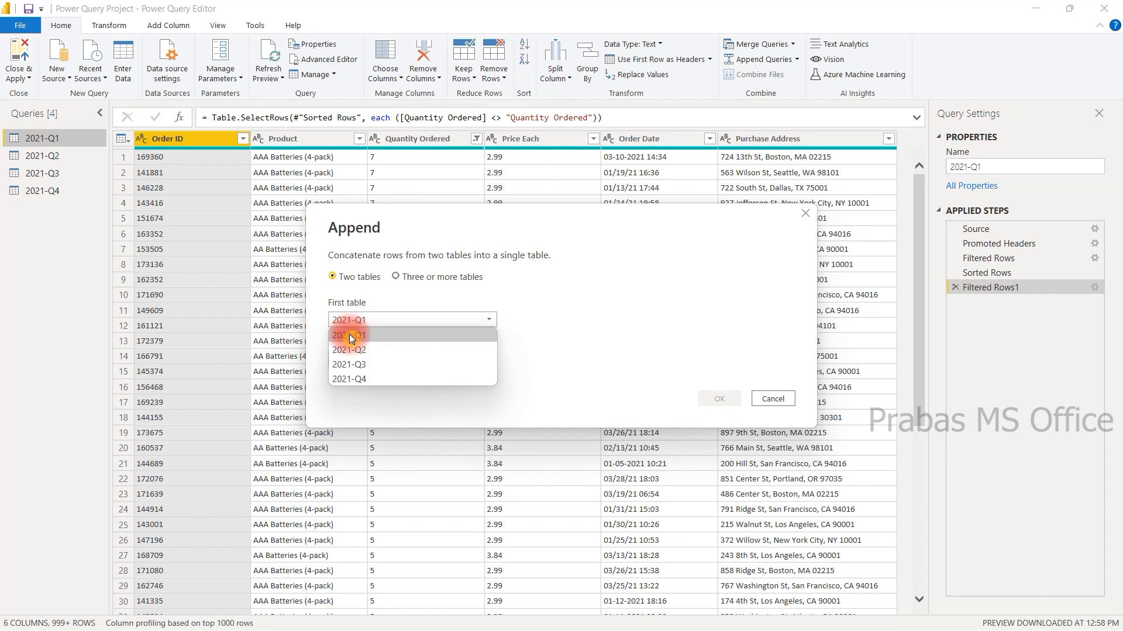
pyautogui.click(349, 334)
pyautogui.click(355, 357)
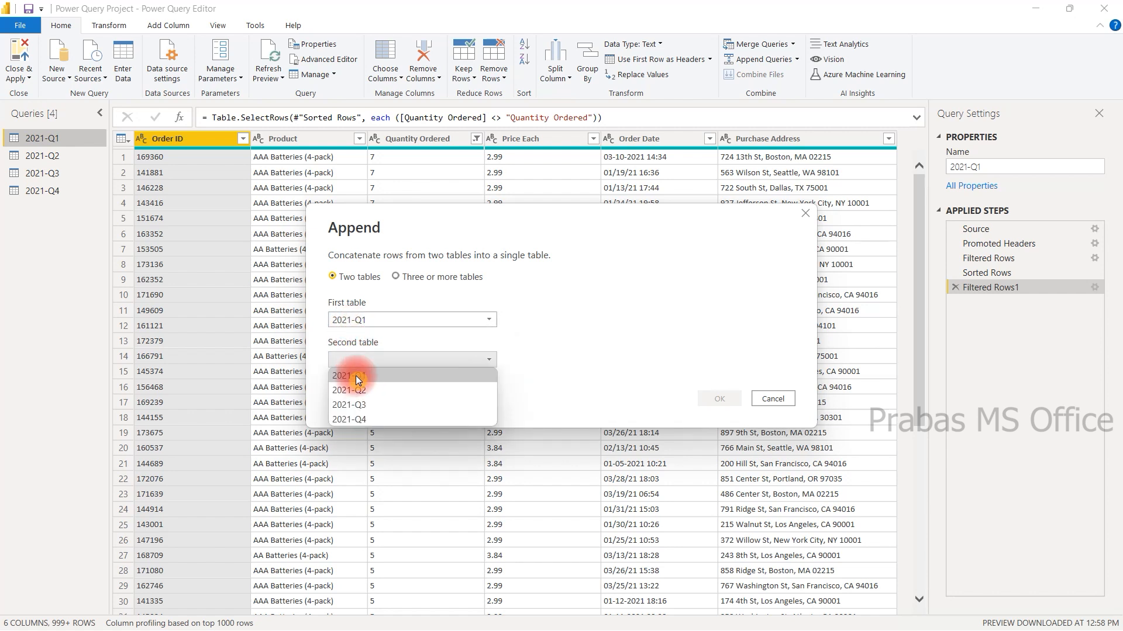
pyautogui.click(353, 390)
pyautogui.click(721, 399)
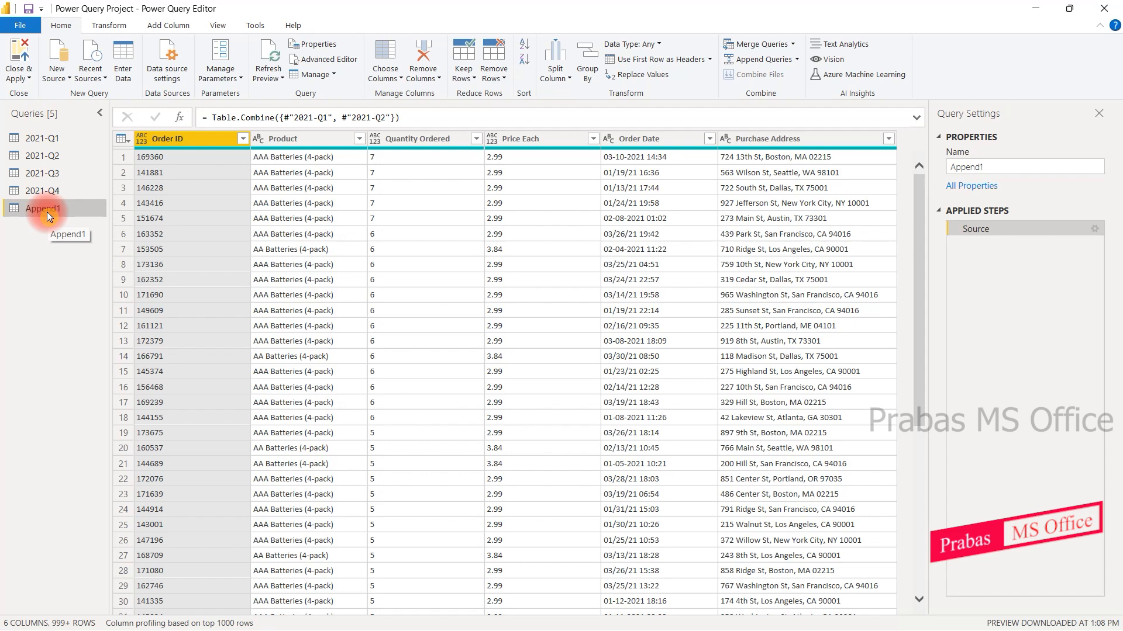
# Step: Rename the newly appended query as 2021
pyautogui.click(979, 170)
pyautogui.doubleClick(980, 170)
pyautogui.write('20')
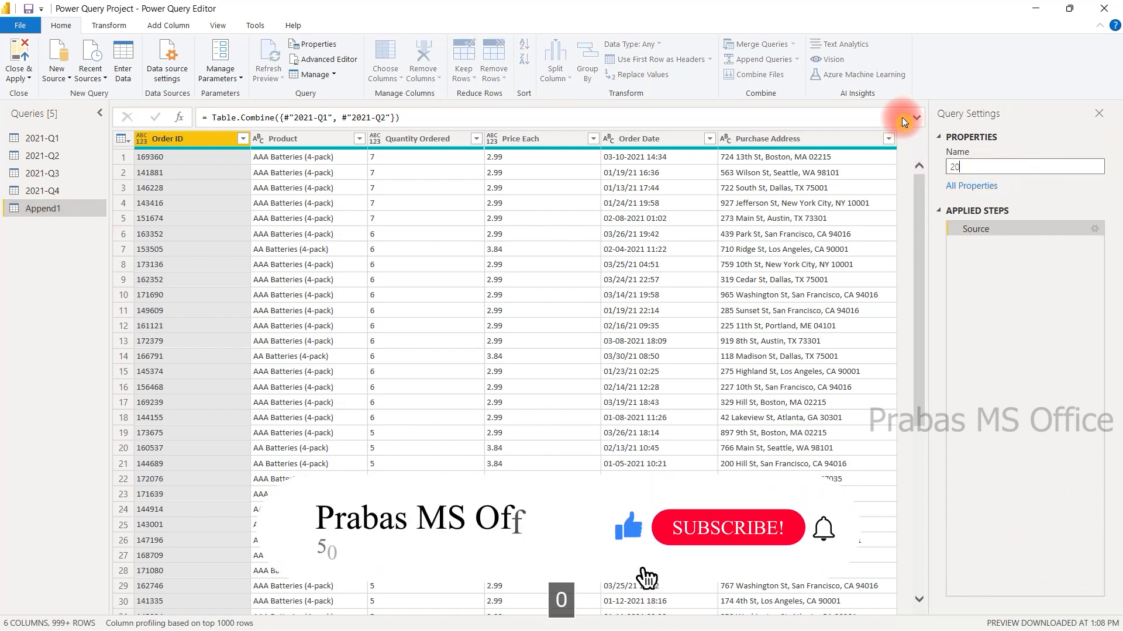
pyautogui.write('21')
pyautogui.press('Return')
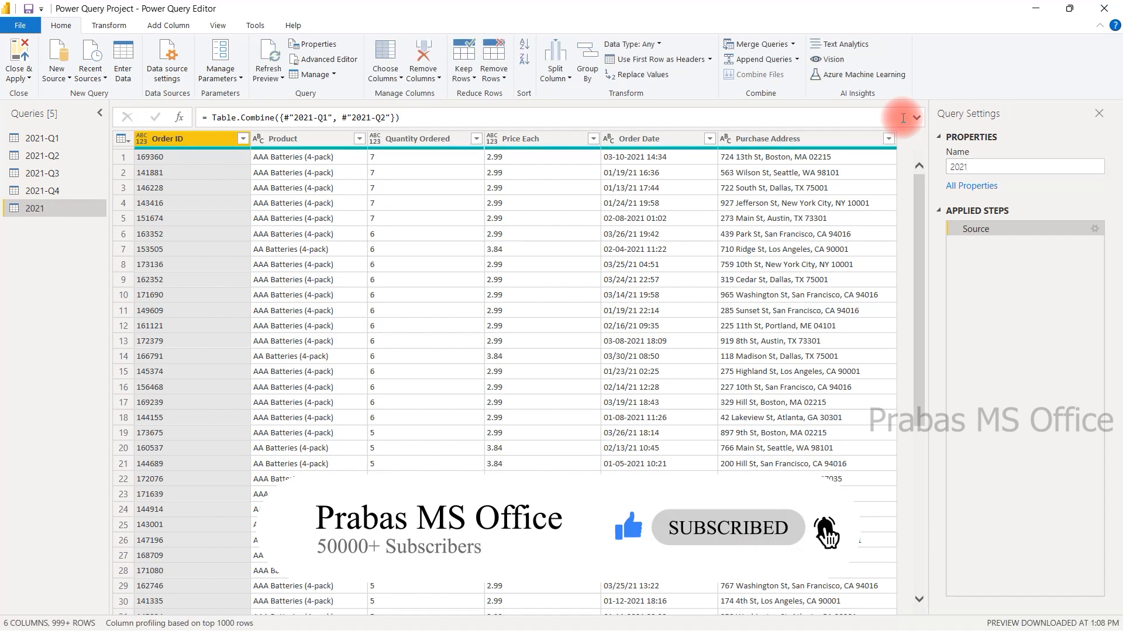
# Step: Compare the combined 2021 query with the individual quarterly queries
pyautogui.click(38, 189)
pyautogui.click(37, 142)
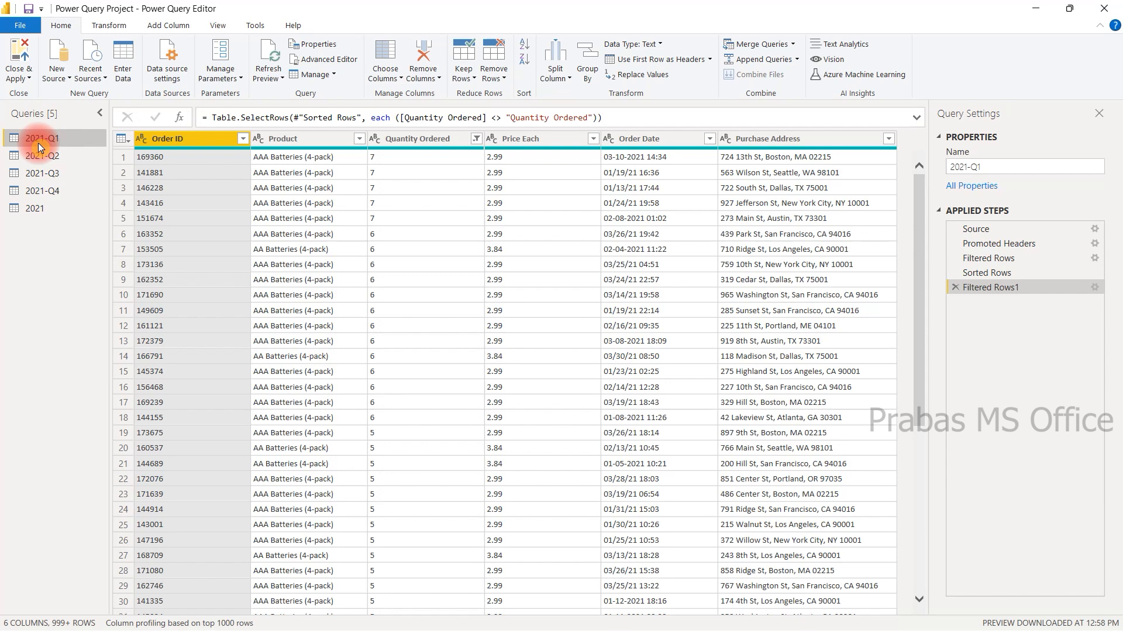
pyautogui.click(36, 209)
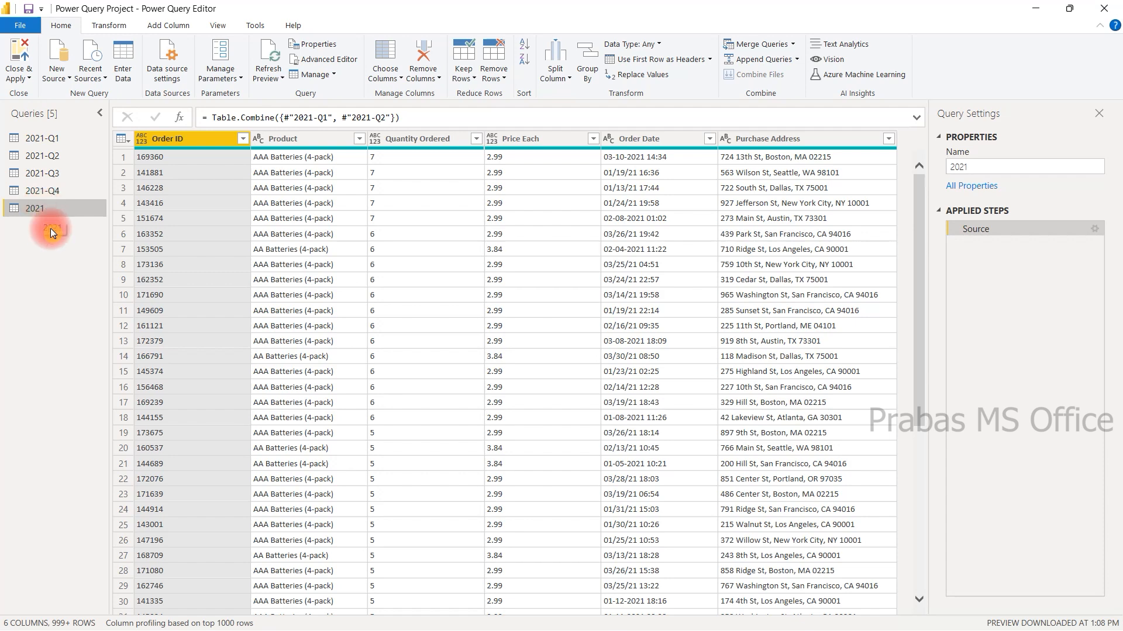
pyautogui.click(47, 172)
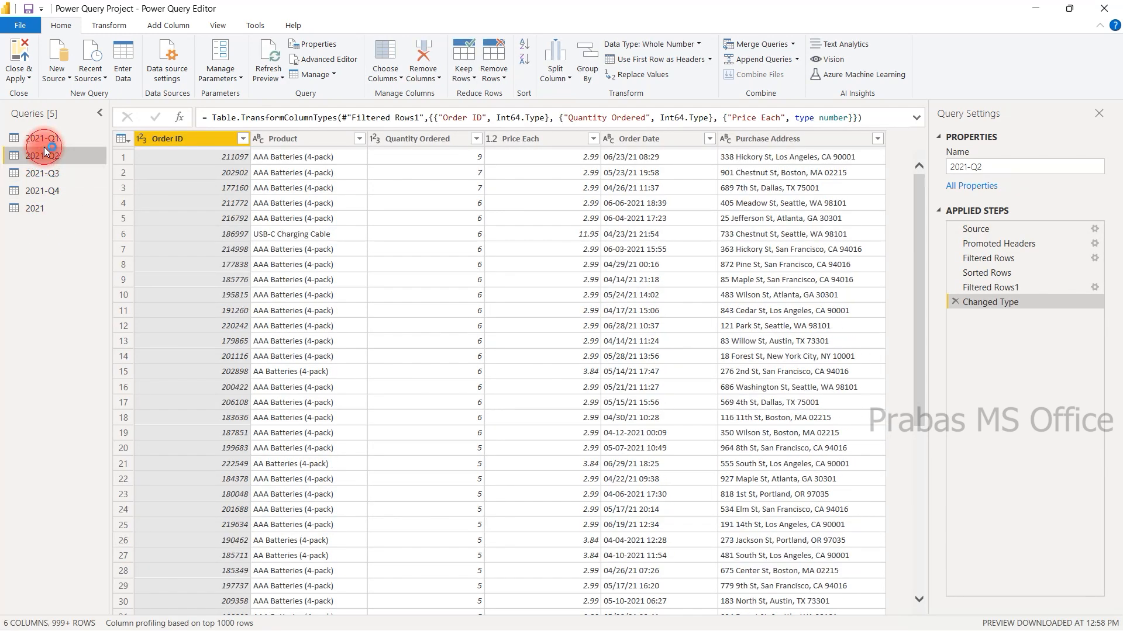
pyautogui.click(36, 209)
pyautogui.click(46, 154)
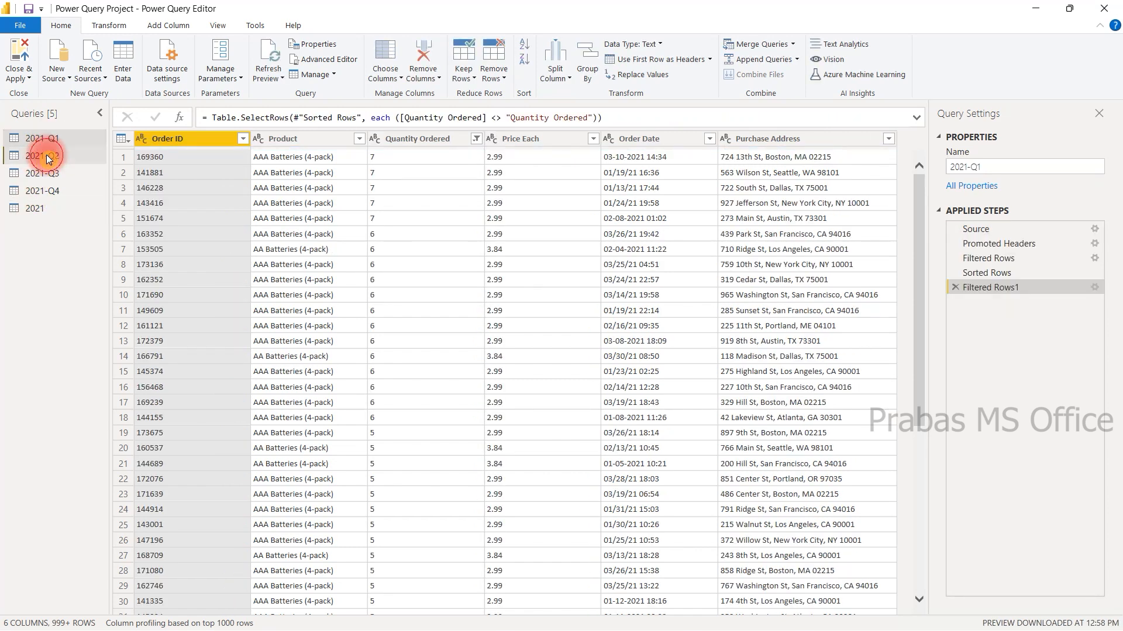
# Step: Append 2021-Q3 and 2021-Q4 to the existing 2021 query, using the option for three or more tables
pyautogui.click(27, 211)
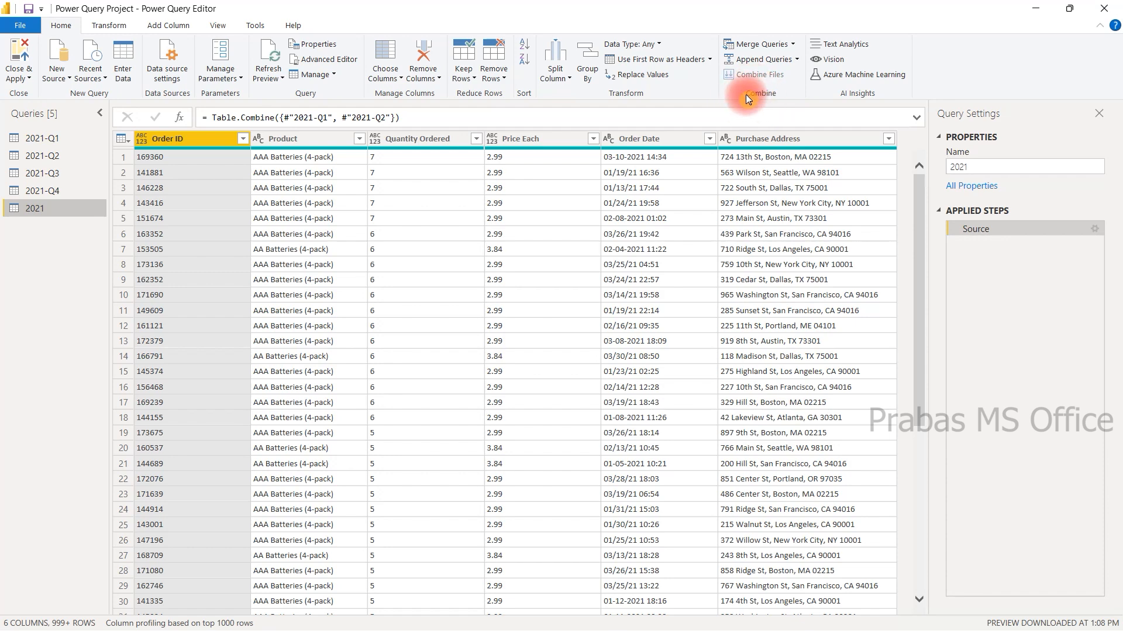
pyautogui.click(796, 61)
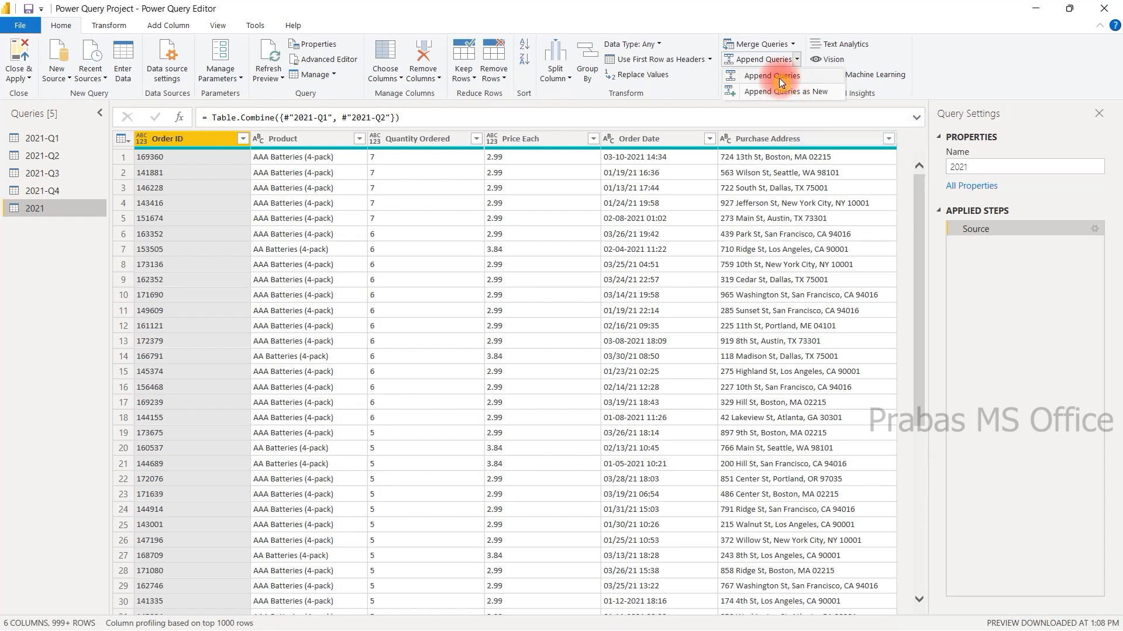
pyautogui.click(781, 79)
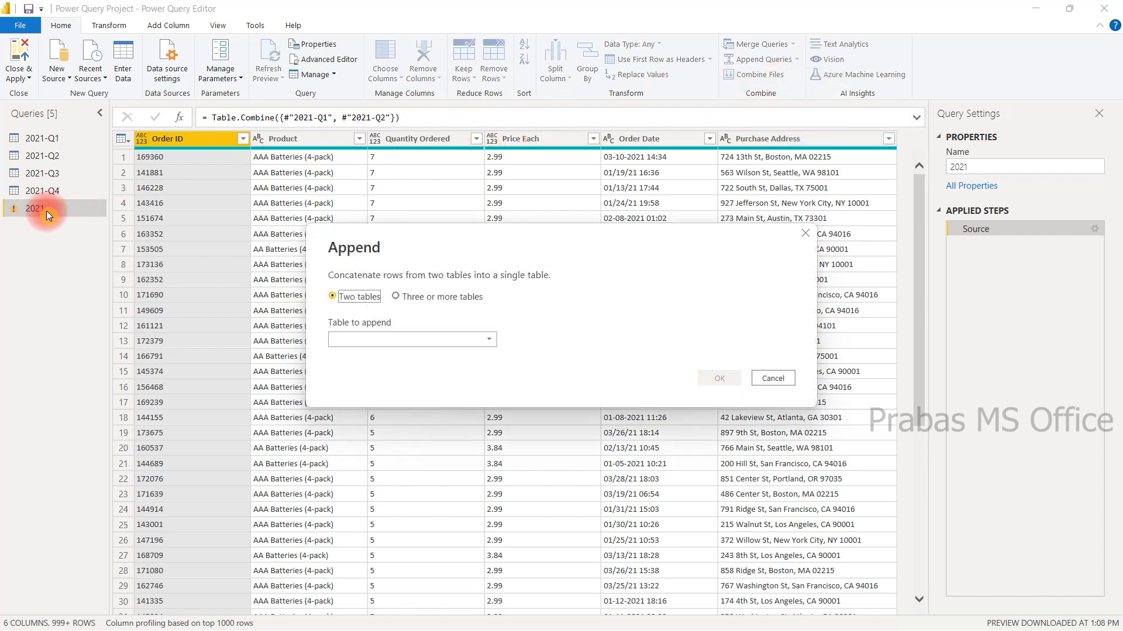
pyautogui.click(396, 297)
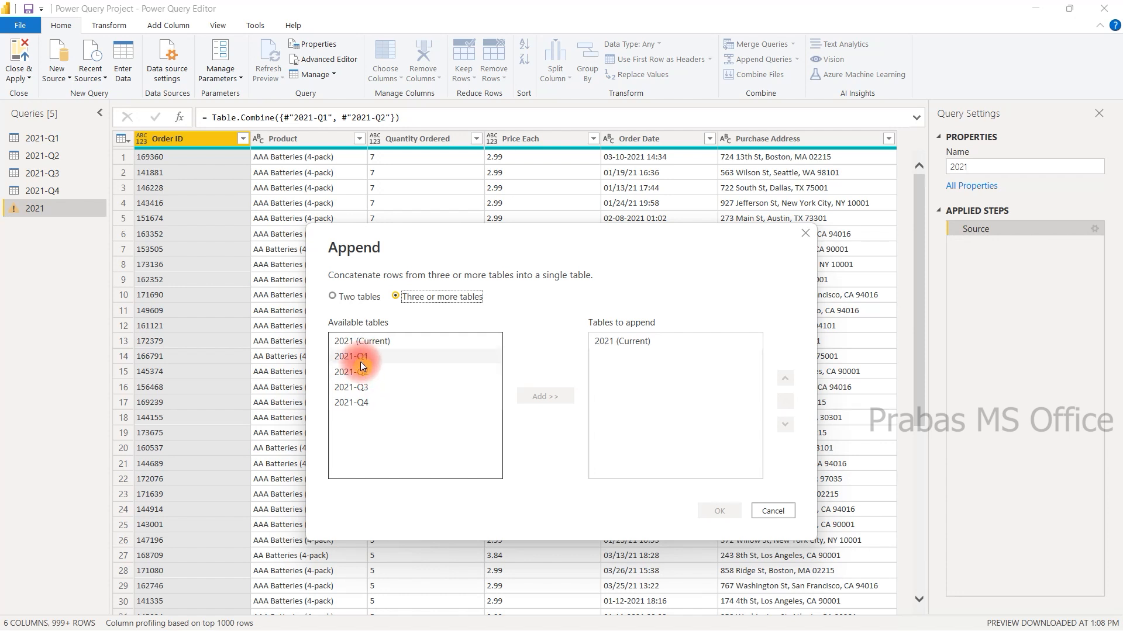
pyautogui.click(362, 387)
pyautogui.click(529, 395)
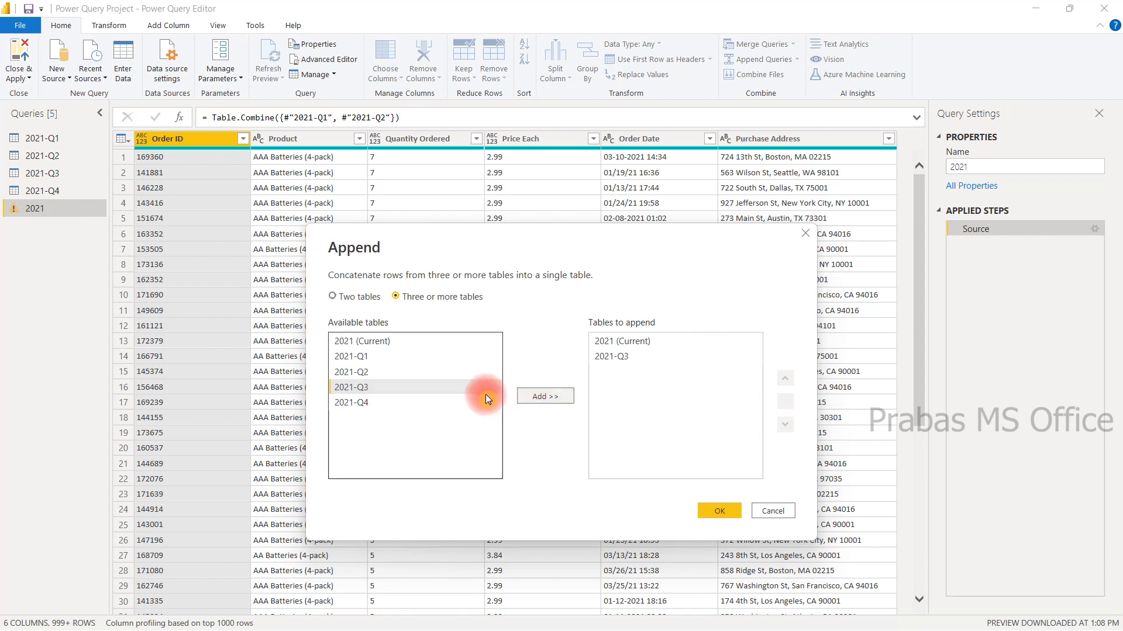
pyautogui.click(374, 402)
pyautogui.click(527, 394)
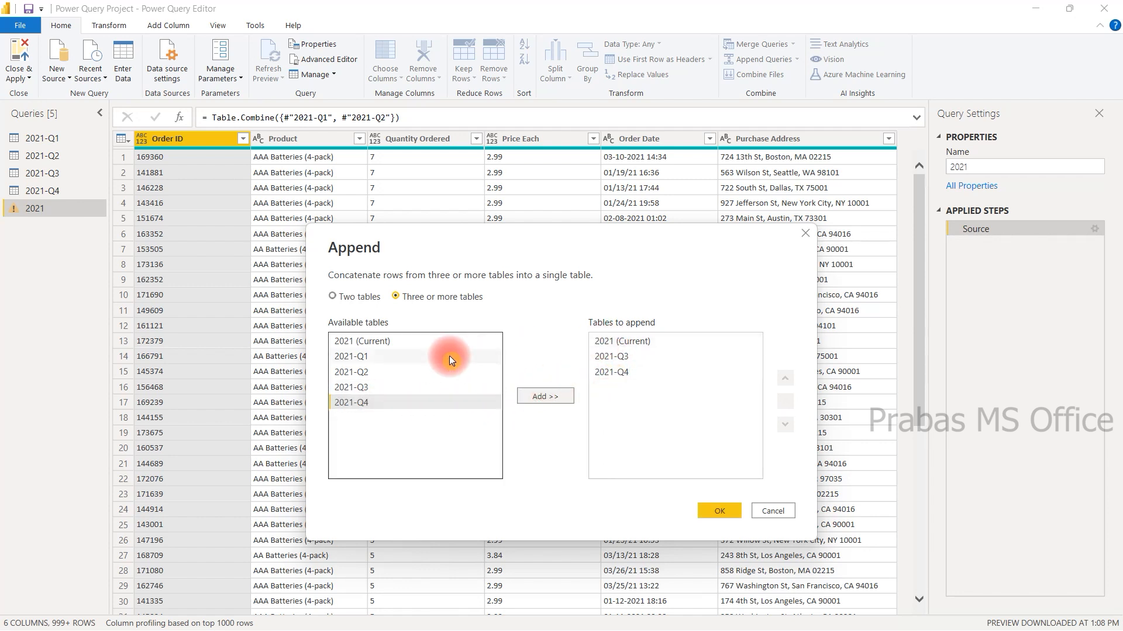
pyautogui.click(615, 344)
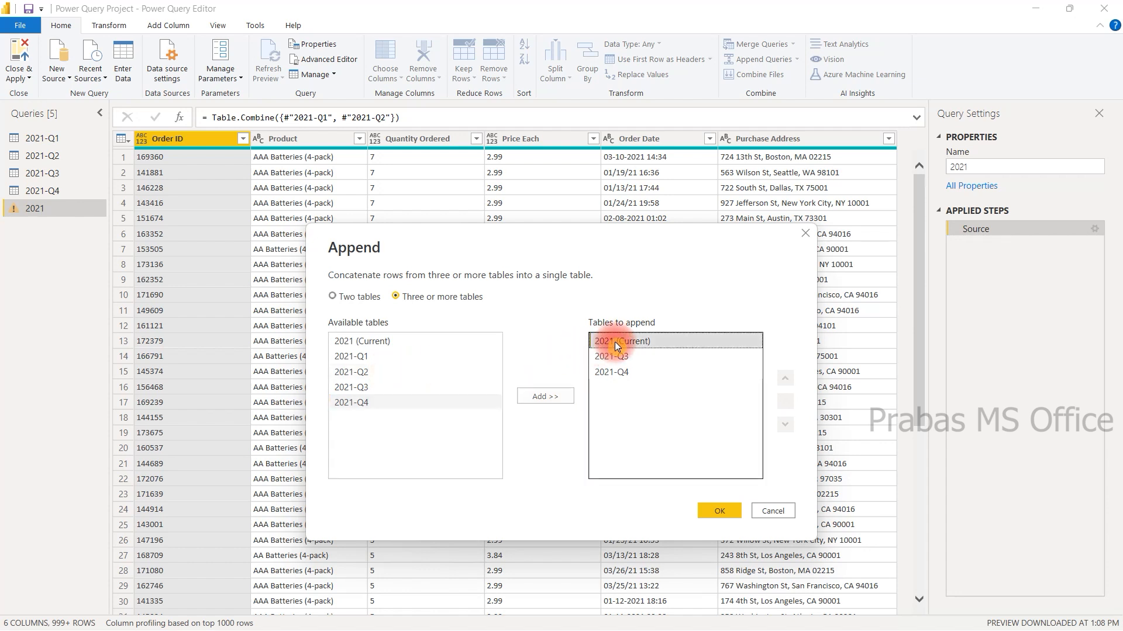
pyautogui.click(612, 356)
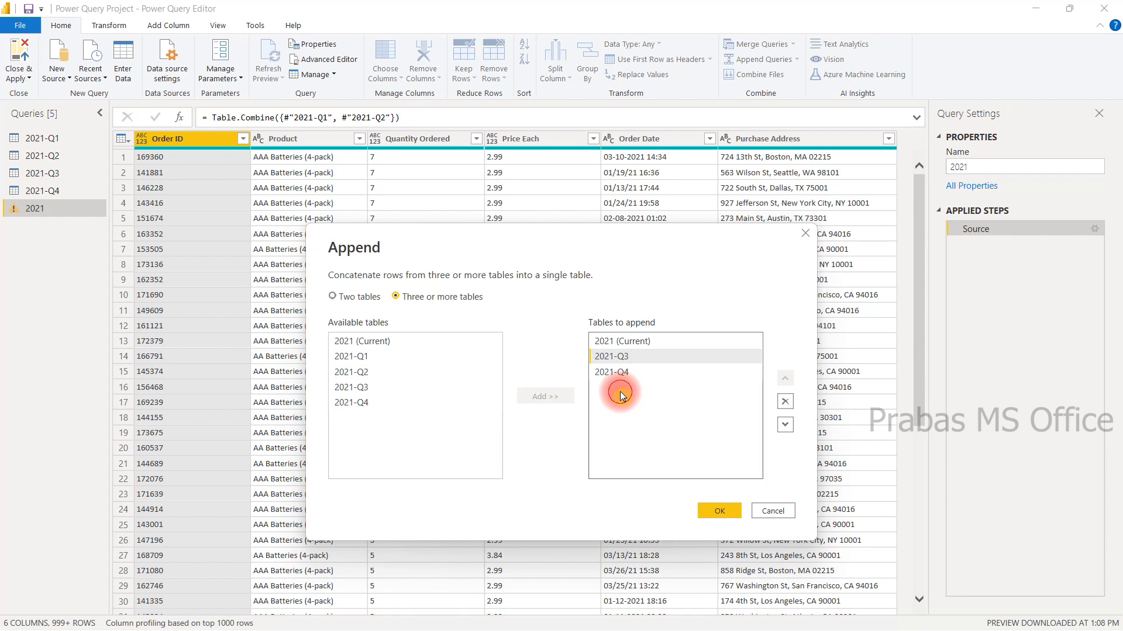
pyautogui.click(623, 375)
pyautogui.click(709, 518)
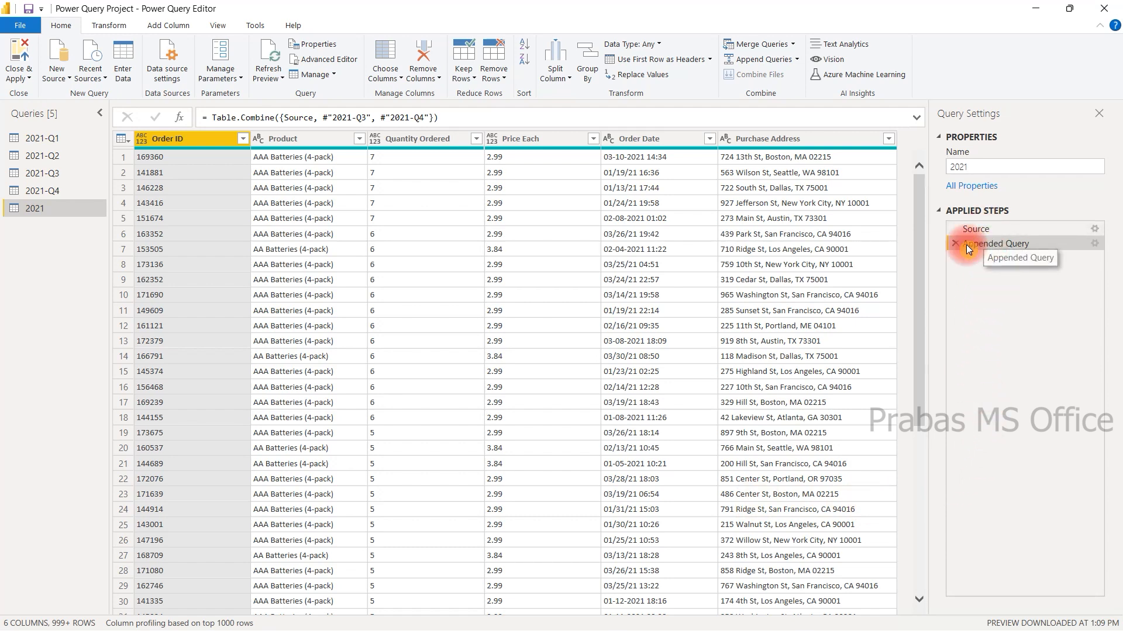
# Step: Create a new query group named Final Data
pyautogui.click(86, 153)
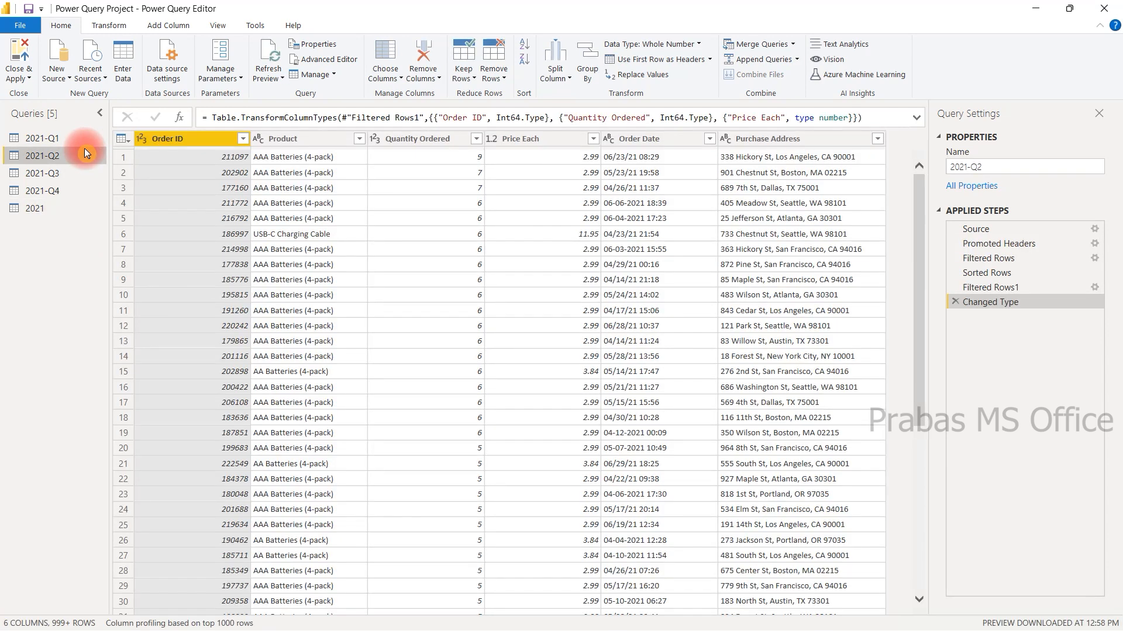
pyautogui.click(55, 209)
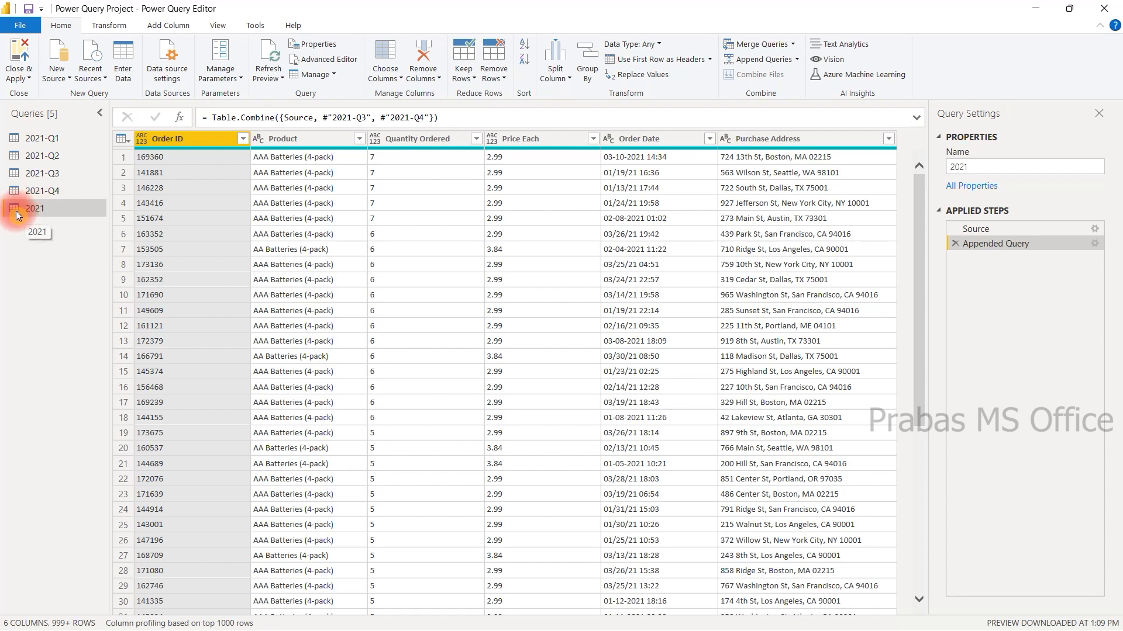
pyautogui.rightClick(75, 253)
pyautogui.click(133, 312)
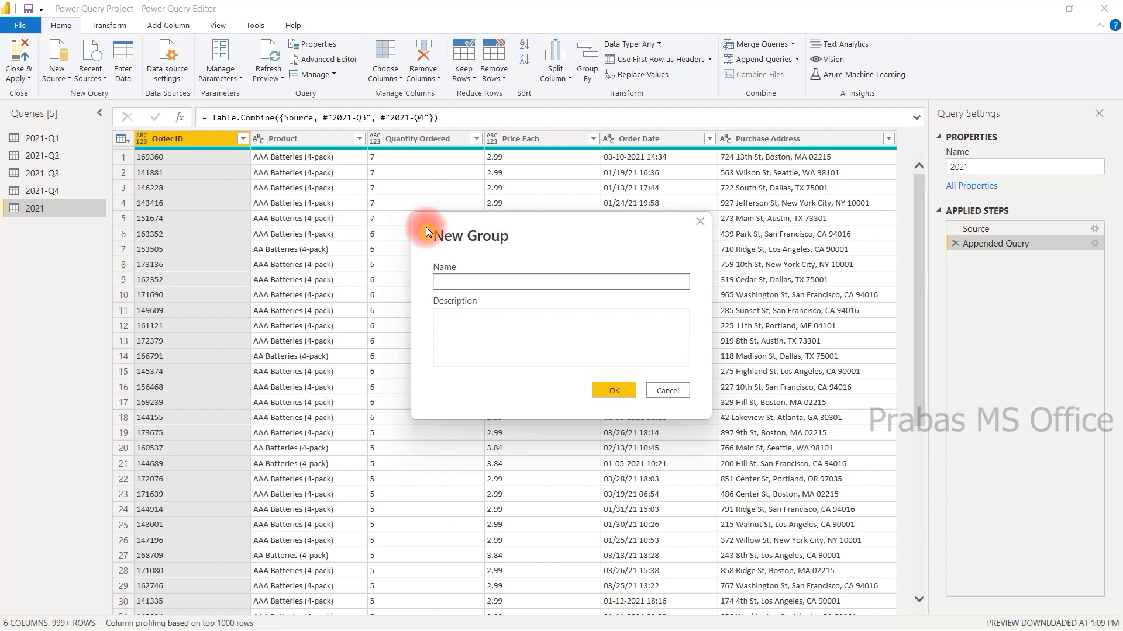
pyautogui.write('Final Data')
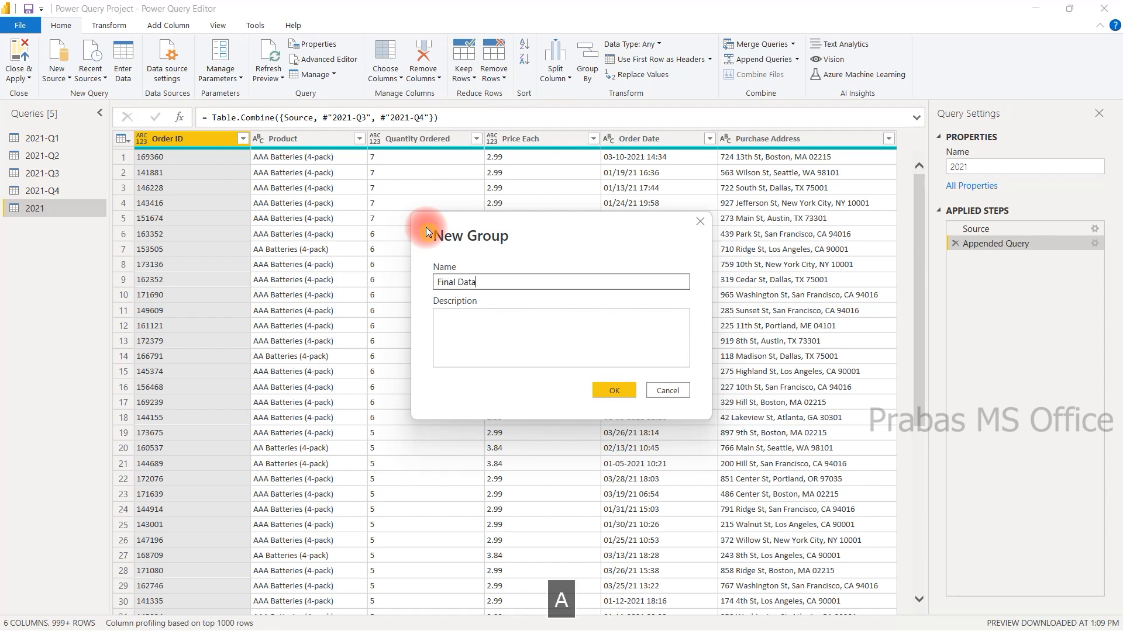
pyautogui.press('Return')
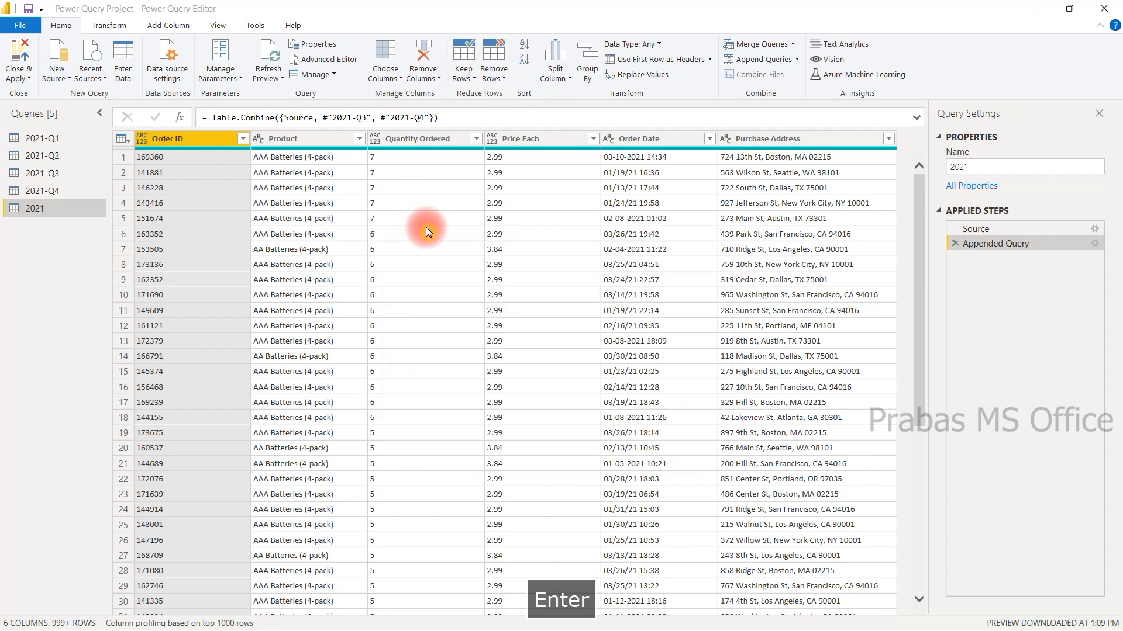
# Step: Move the 2021 query into the Final Data group and display its data
pyautogui.click(47, 244)
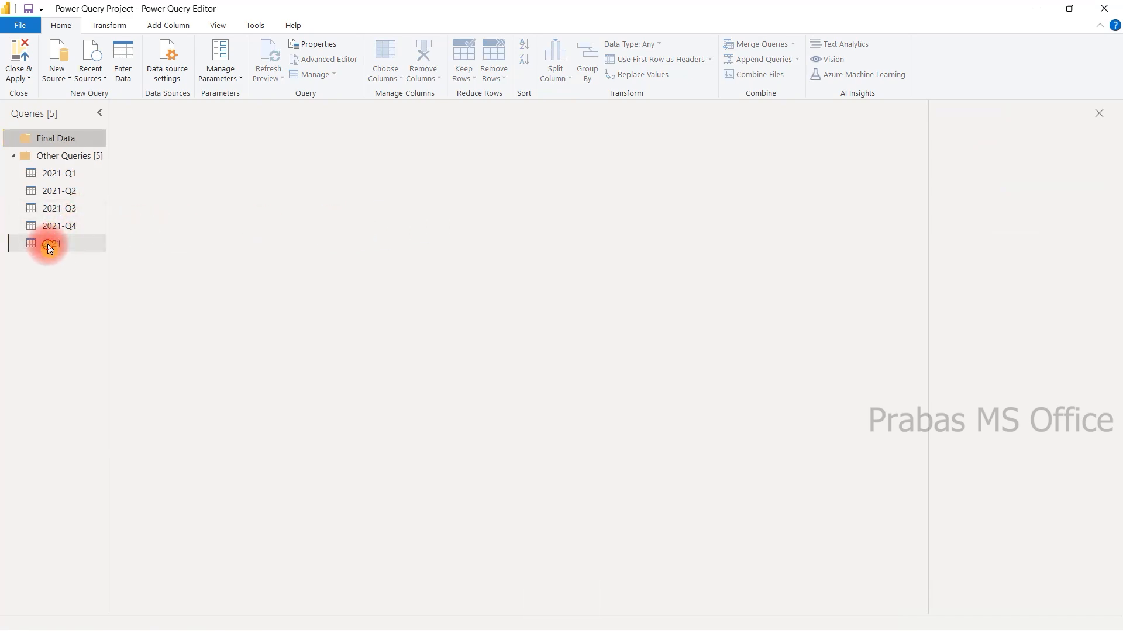
pyautogui.moveTo(57, 176); pyautogui.dragTo(53, 141)
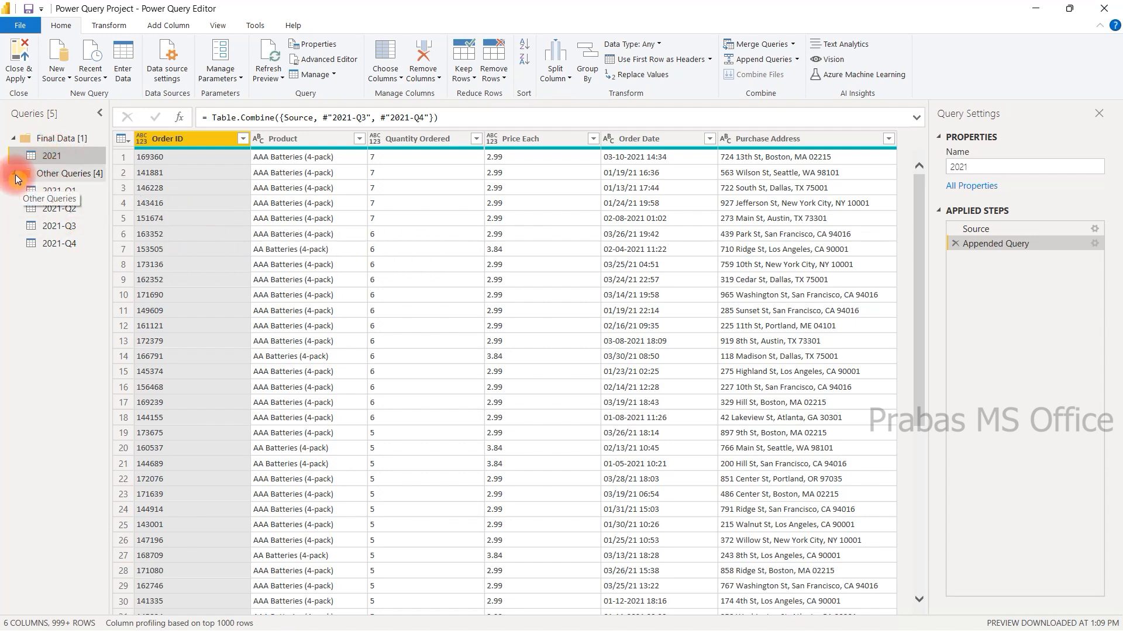
pyautogui.click(55, 138)
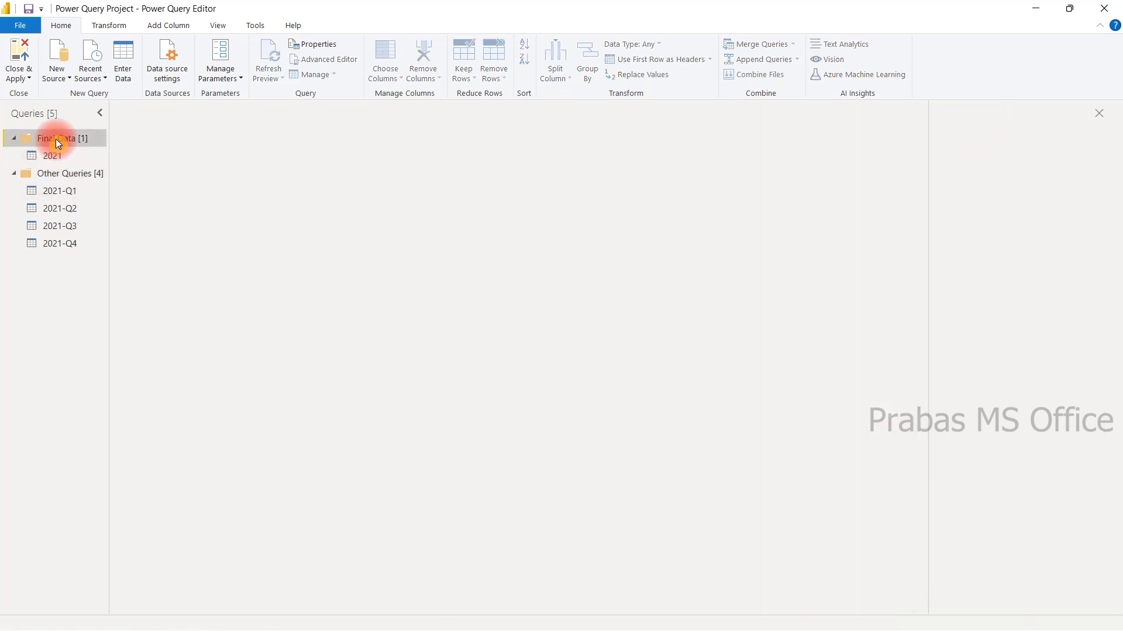
pyautogui.click(58, 157)
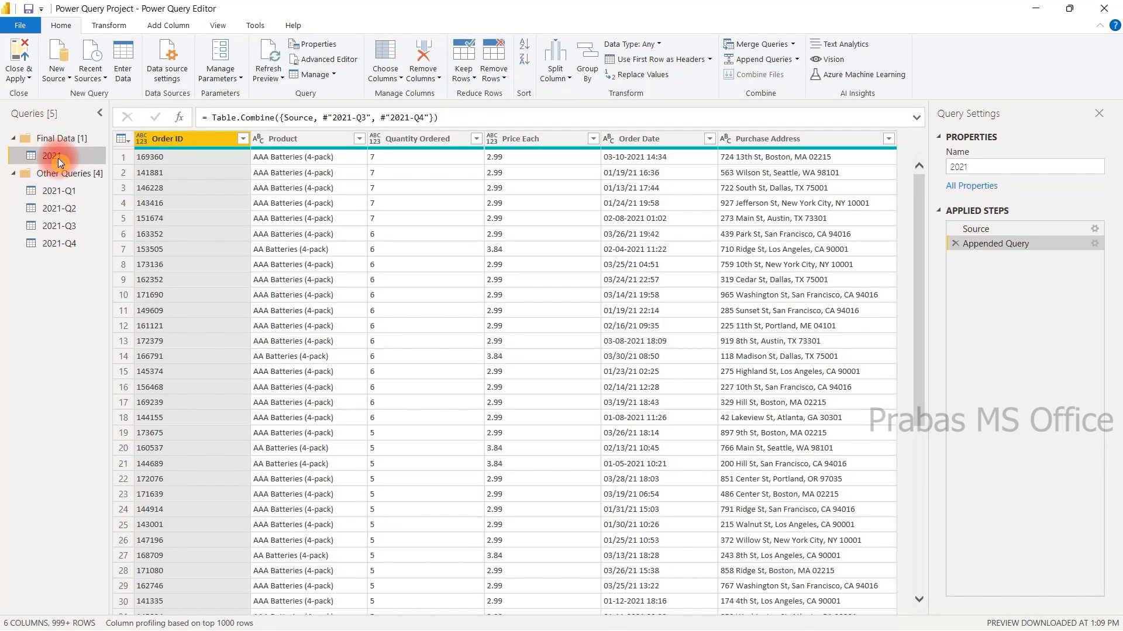